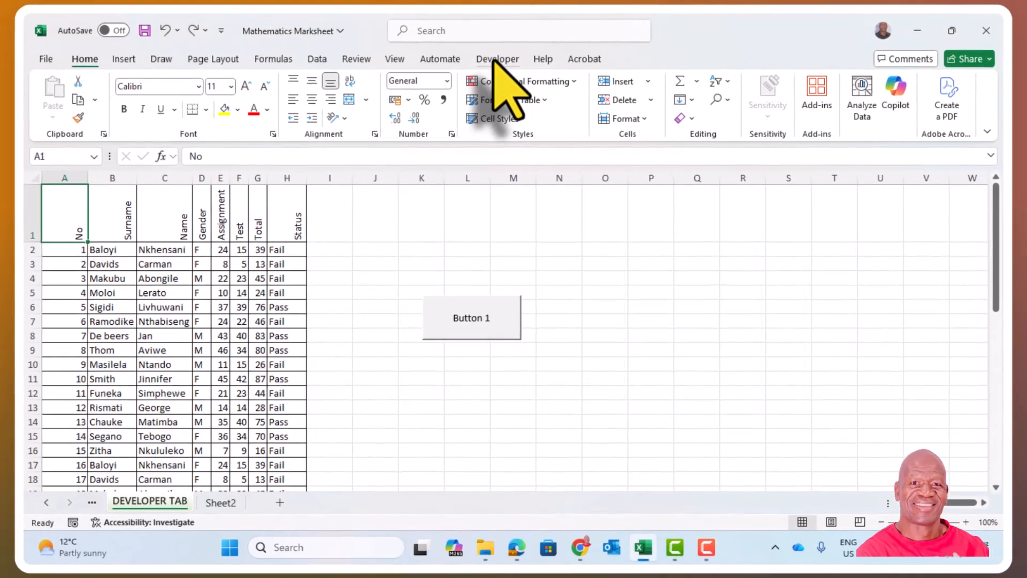
Step: Start recording a macro named Recordsheet, stored in This Workbook
left_click(498, 65)
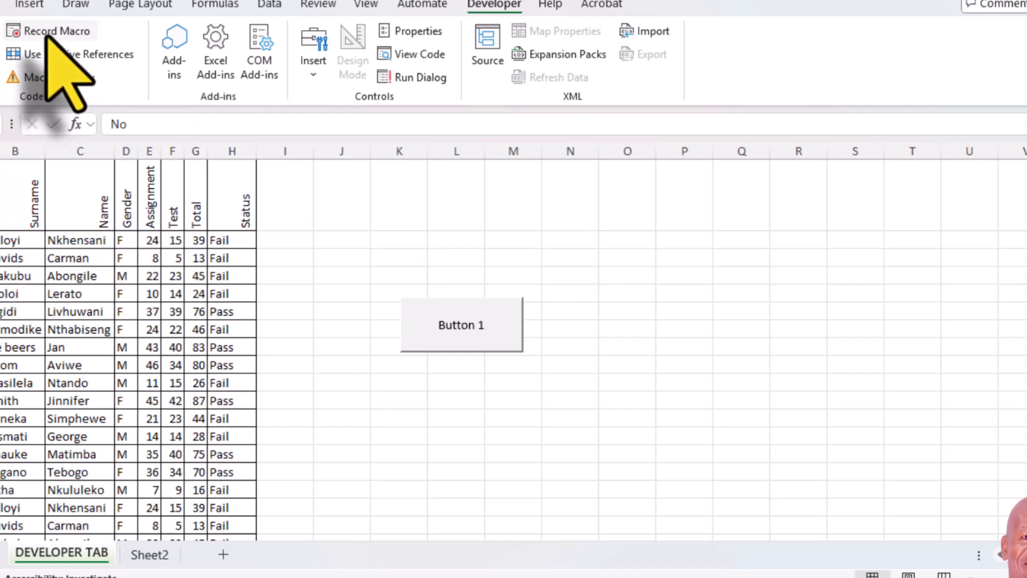
left_click(47, 33)
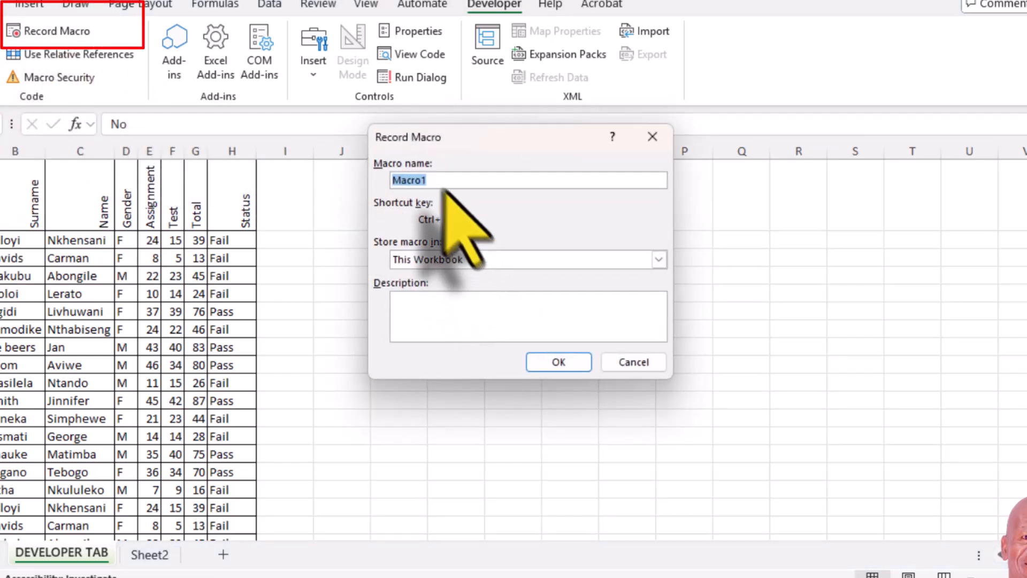
left_click_drag(464, 145, 371, 143)
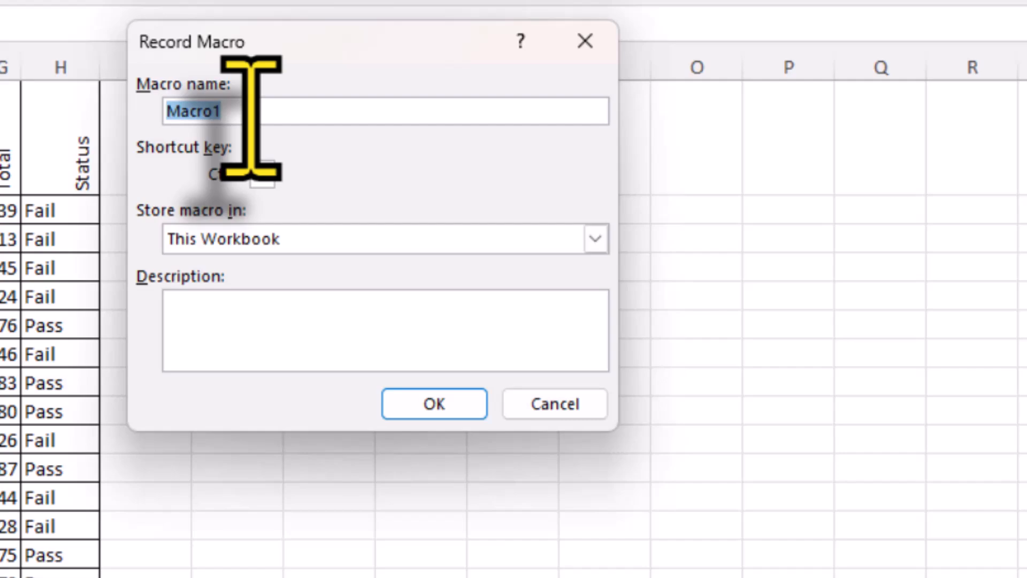
type("Recordsheet")
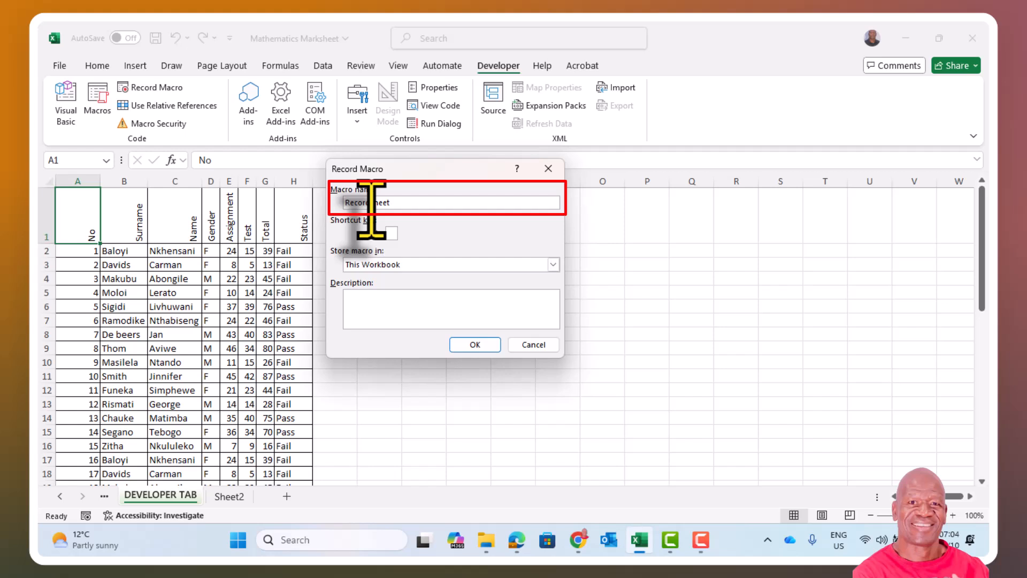
left_click(475, 345)
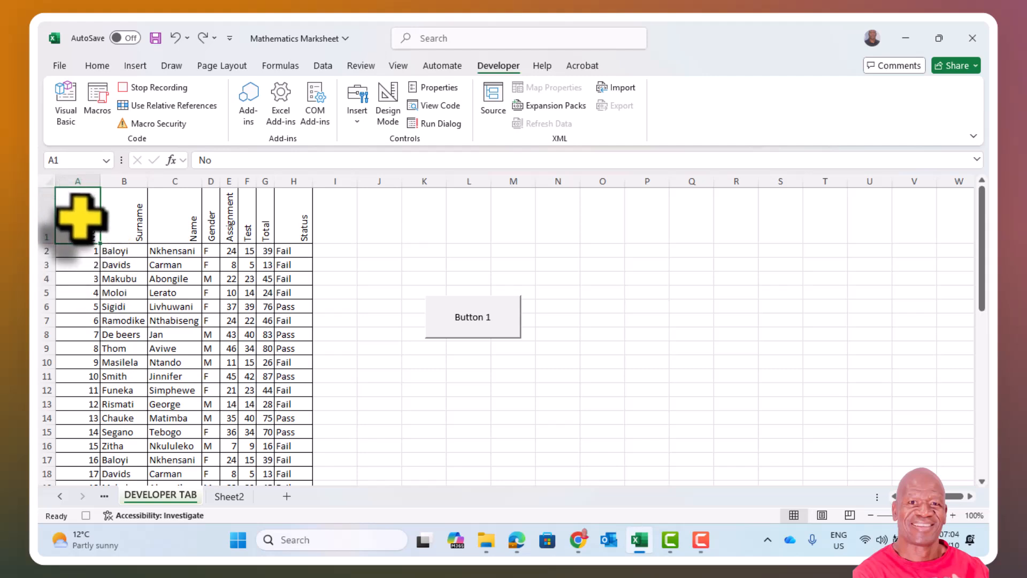
Step: Format the header cells A1:H1 in bold with the Aptos font
left_click_drag(69, 219, 291, 230)
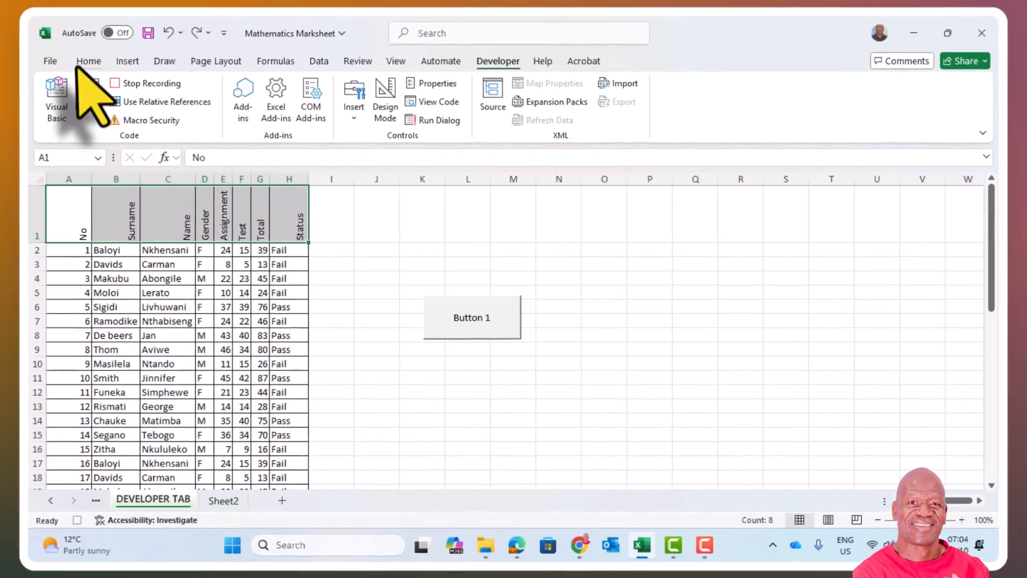
left_click(89, 64)
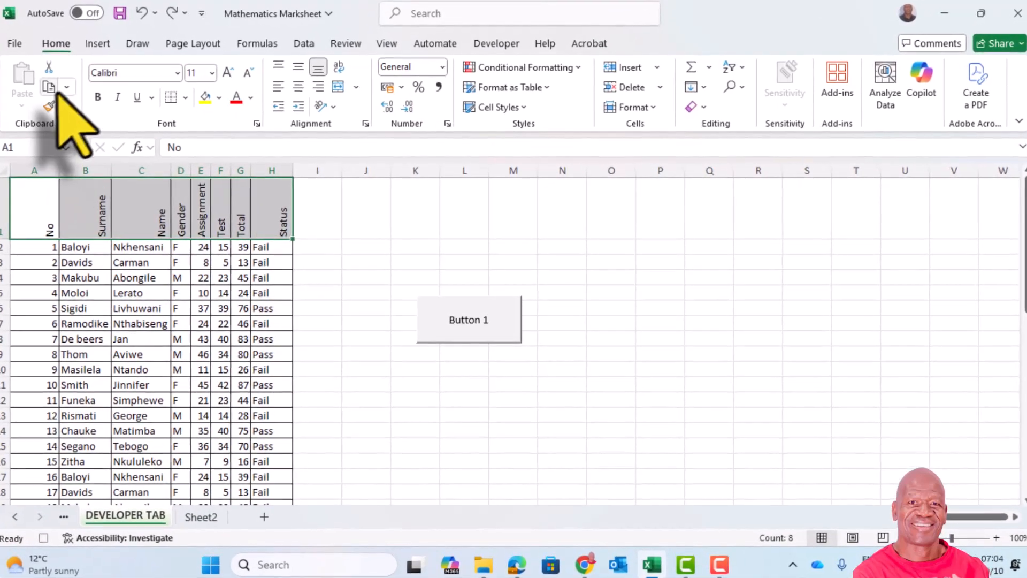
left_click(98, 97)
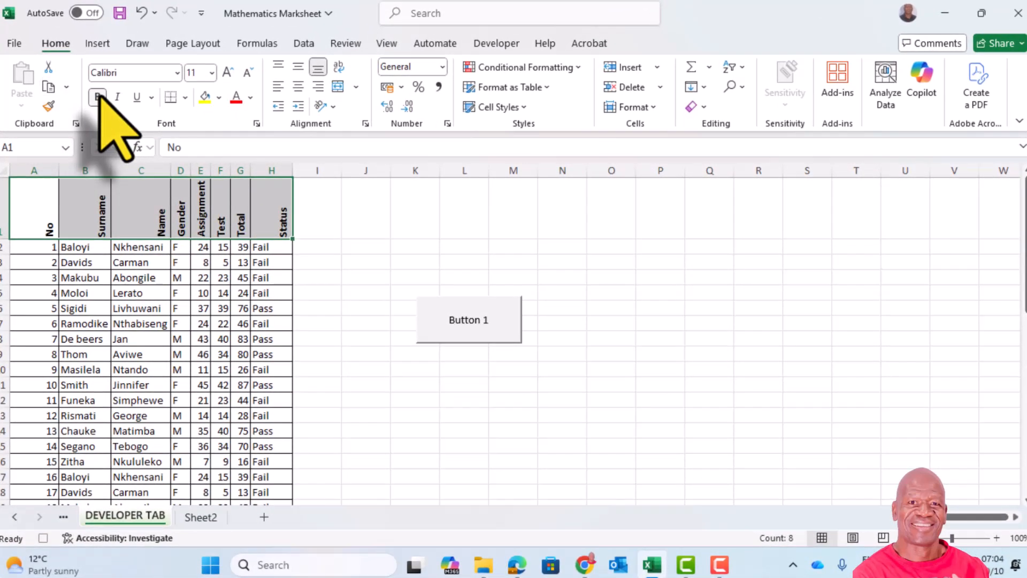
left_click(178, 73)
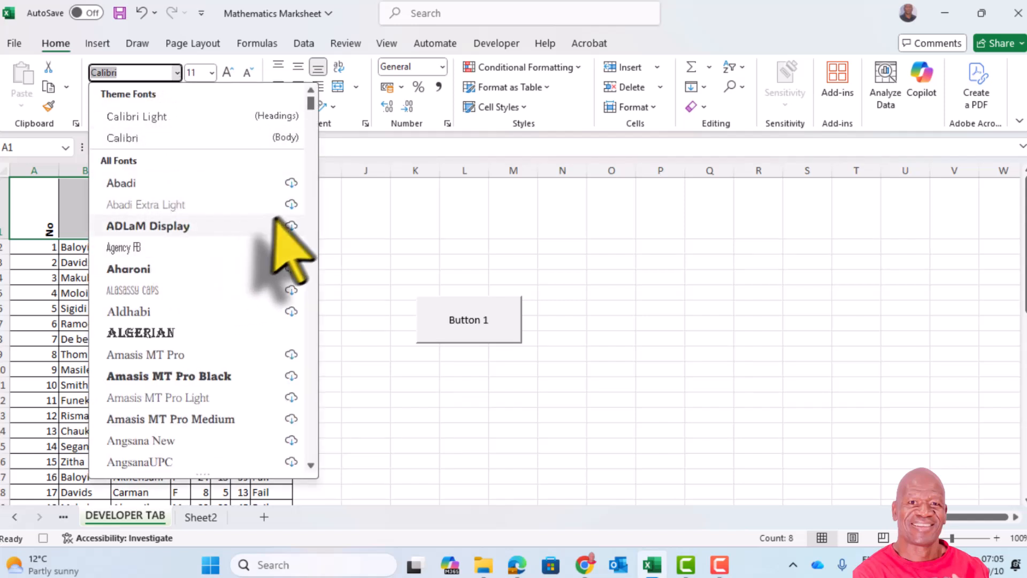
left_click_drag(313, 99, 314, 107)
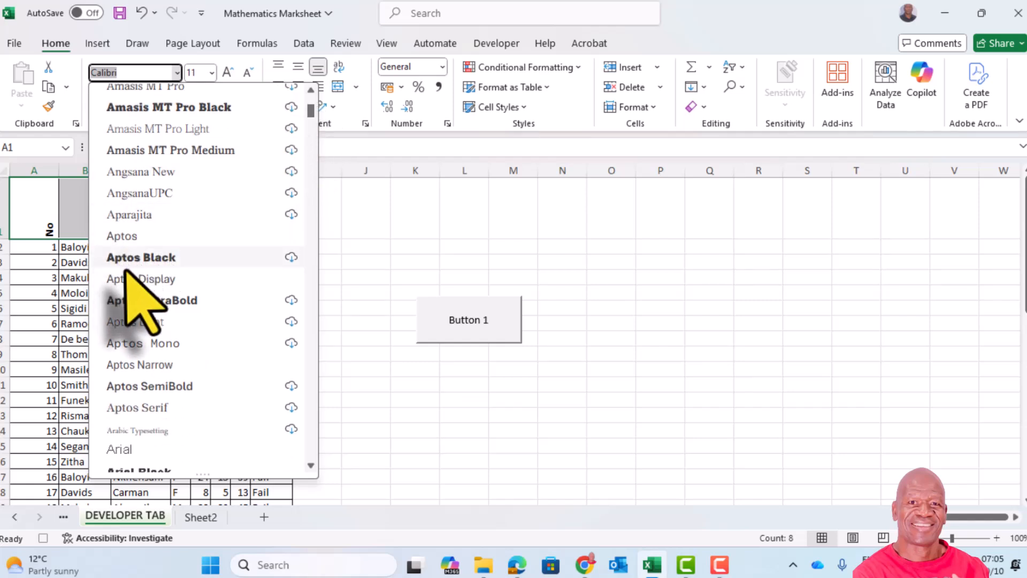
left_click(120, 236)
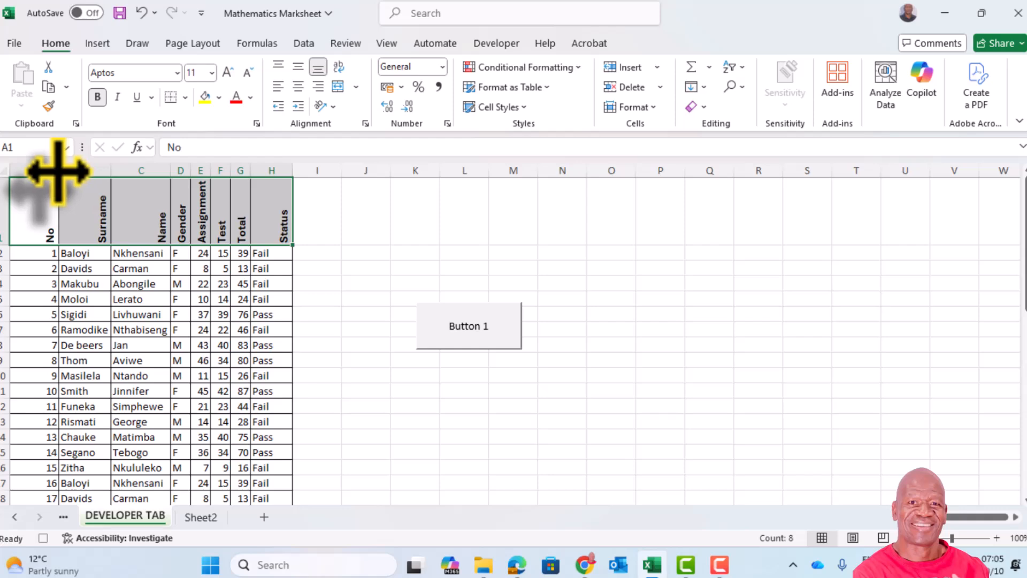
Step: AutoFit the width of column A and centre the headers in B1:H1 horizontally
double_click(58, 170)
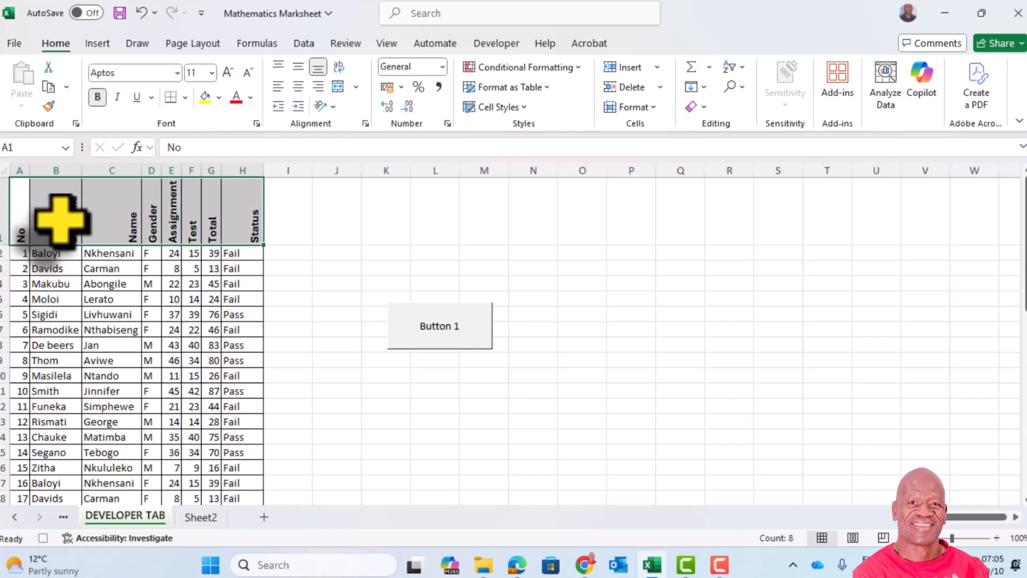
left_click_drag(59, 218, 230, 222)
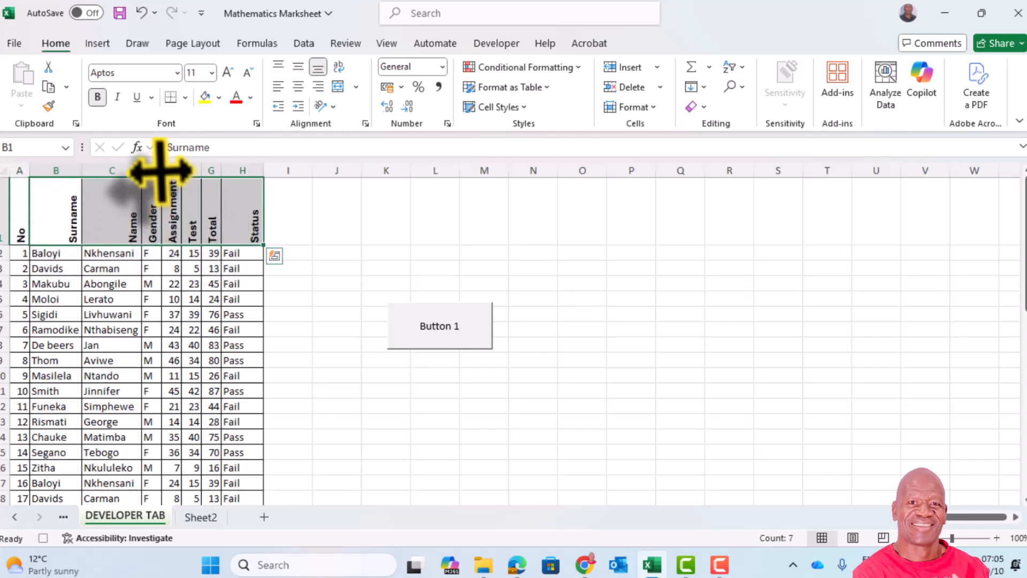
left_click(299, 87)
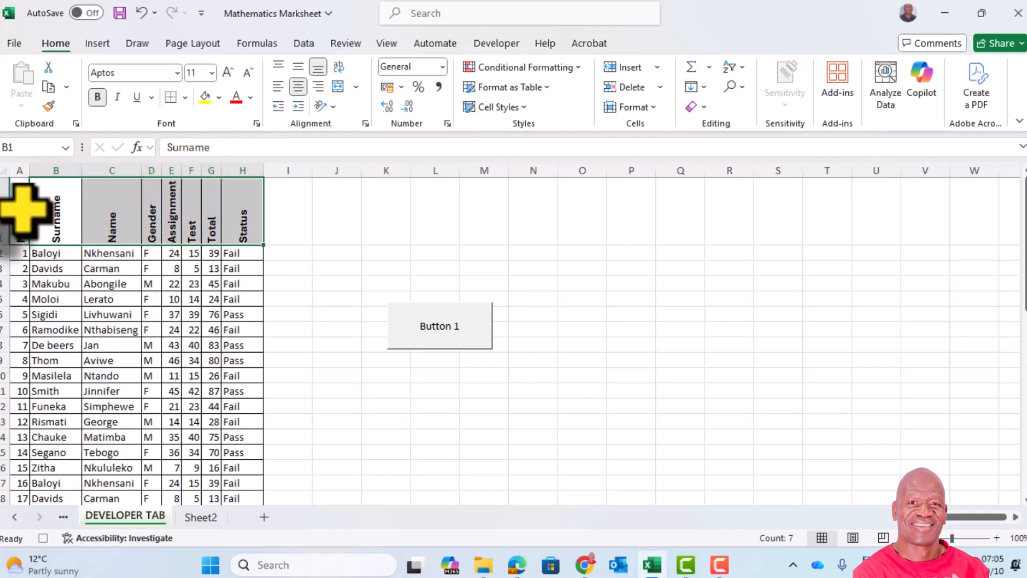
Step: Fill the header cells A1:H1 with the darkest grey shade of the white theme colour
left_click_drag(22, 208, 230, 222)
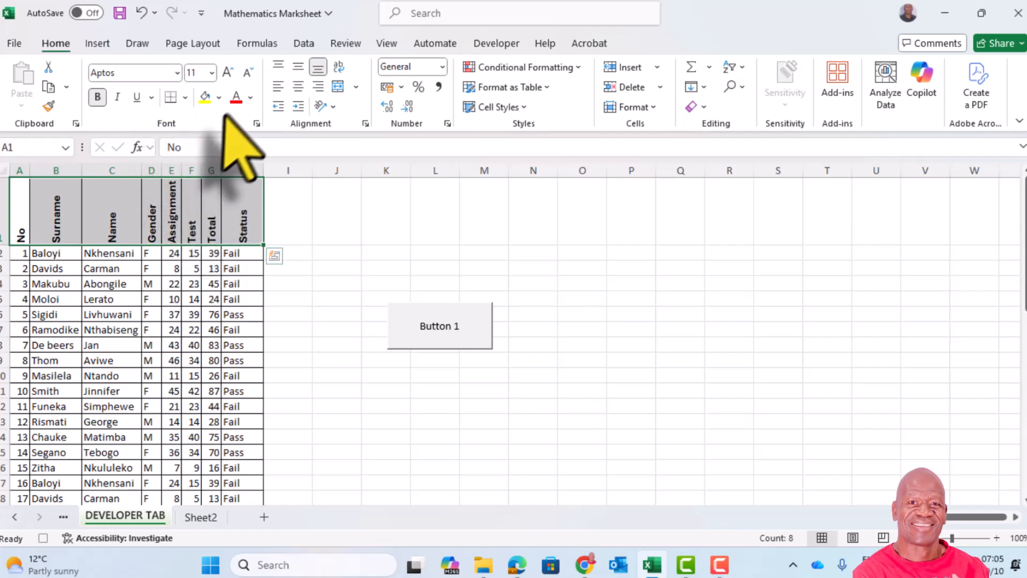
left_click(219, 98)
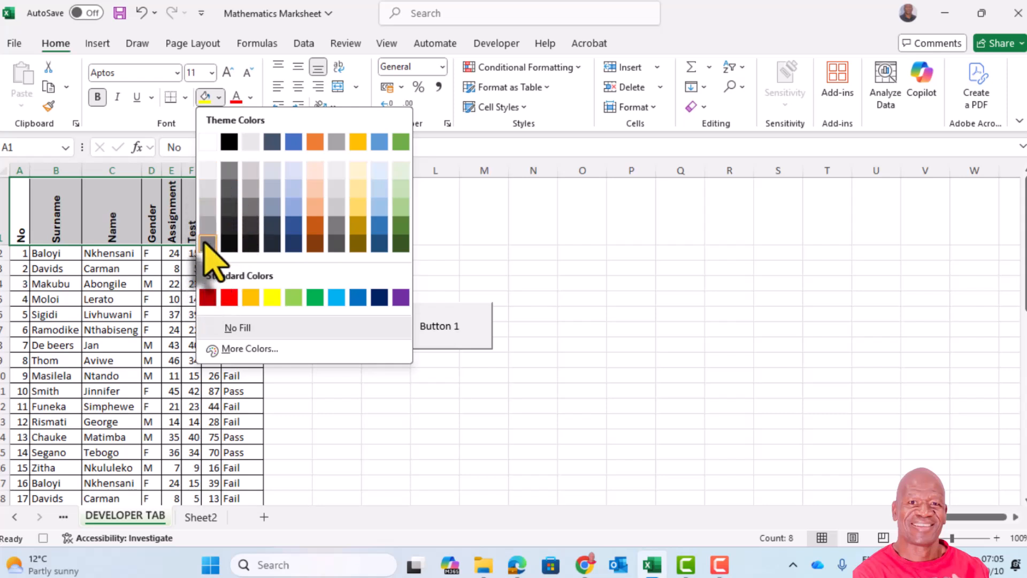
left_click(208, 244)
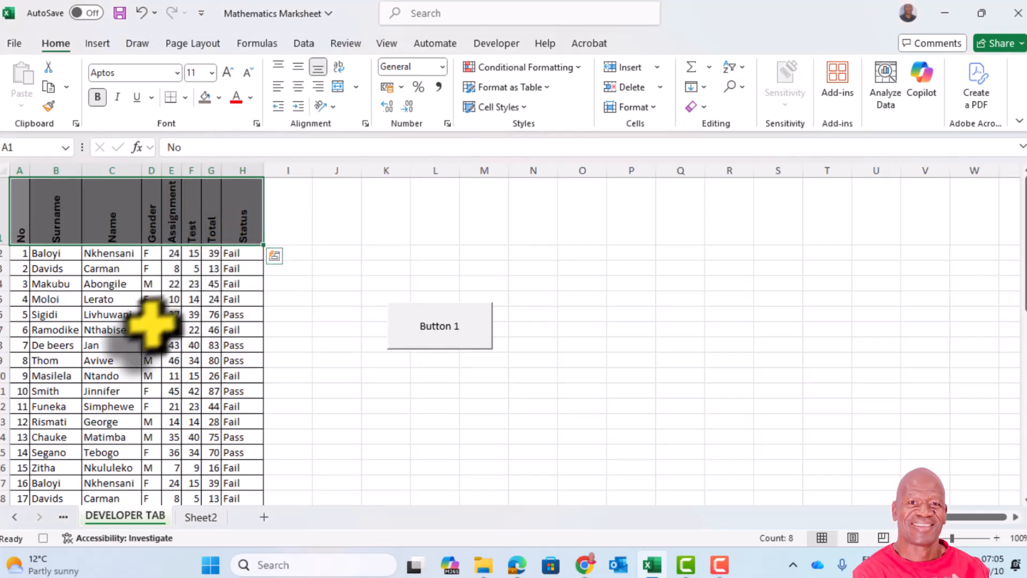
left_click(134, 375)
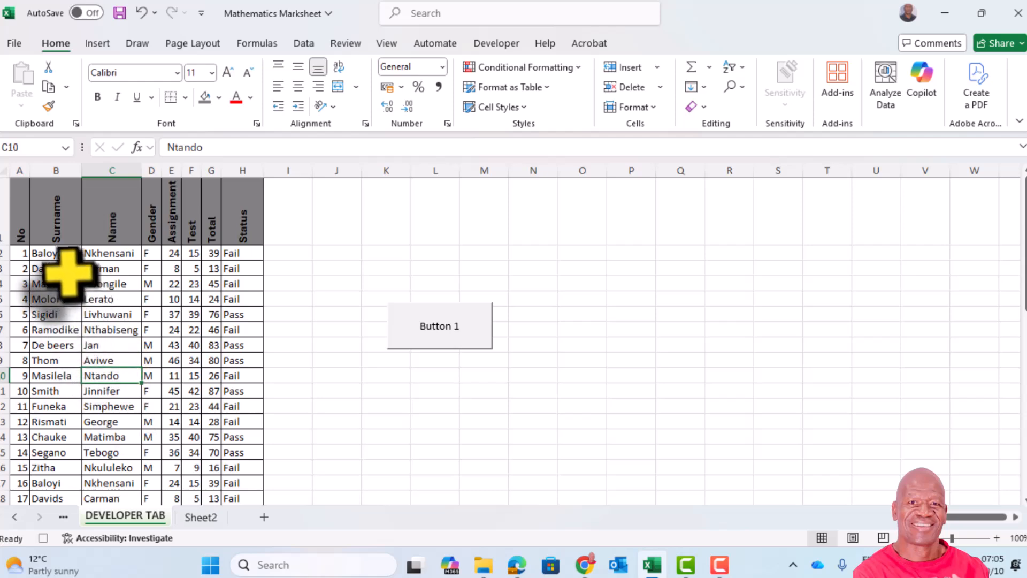
Step: Make all the surname and name entries in B2:C34 bold
left_click_drag(41, 256, 84, 432)
left_click(98, 98)
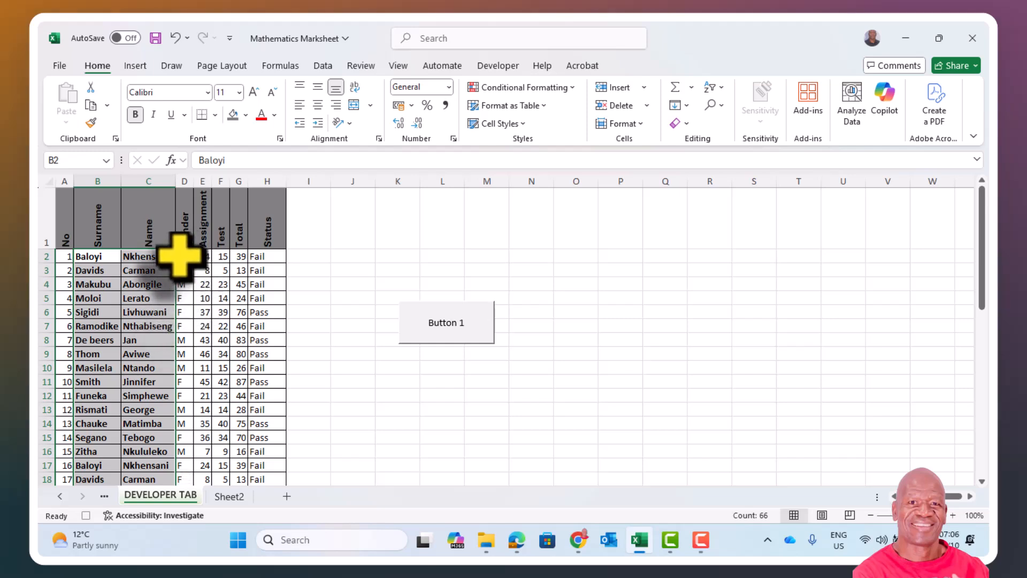
Step: Change the font colour of the gender entries in D2:D34 to blue, Accent 5
left_click_drag(182, 257, 185, 456)
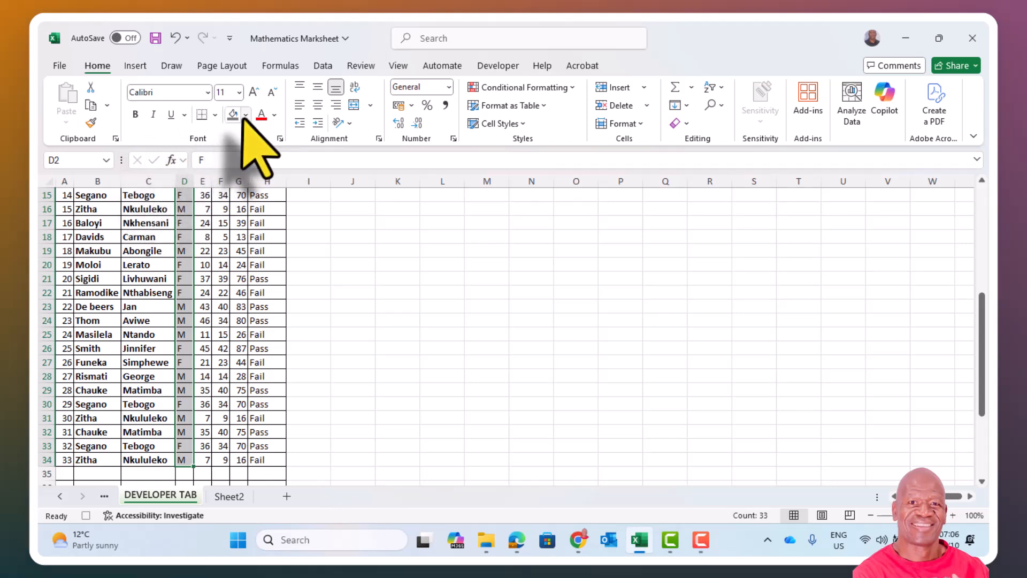
left_click(274, 114)
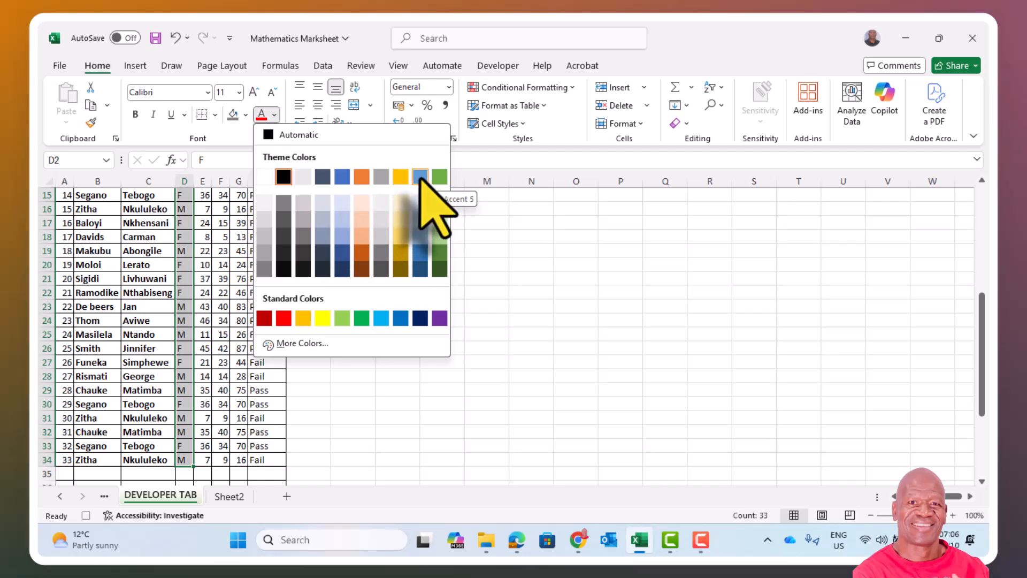
left_click(420, 176)
scroll(424, 206, "up", 5)
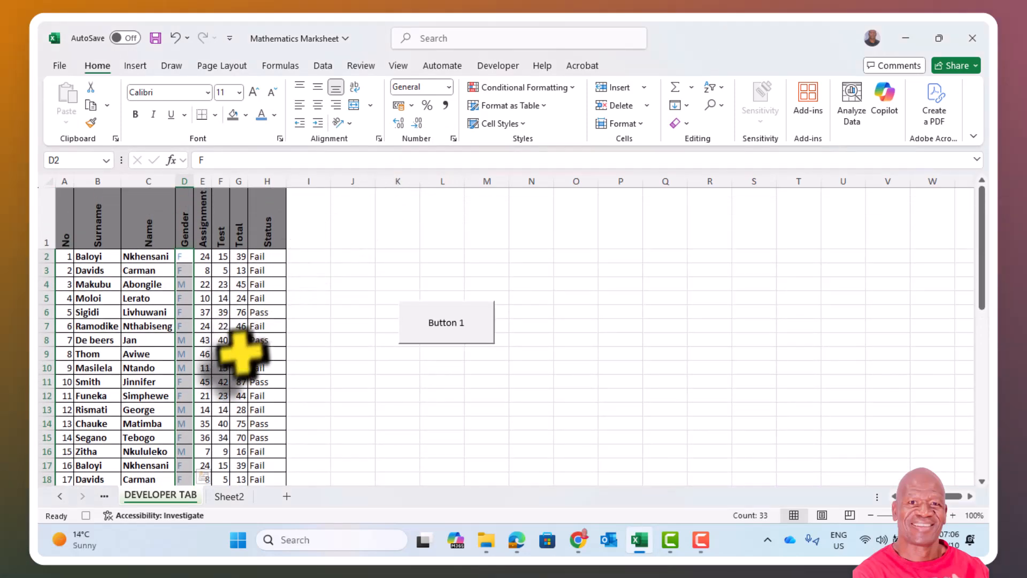
left_click(141, 293)
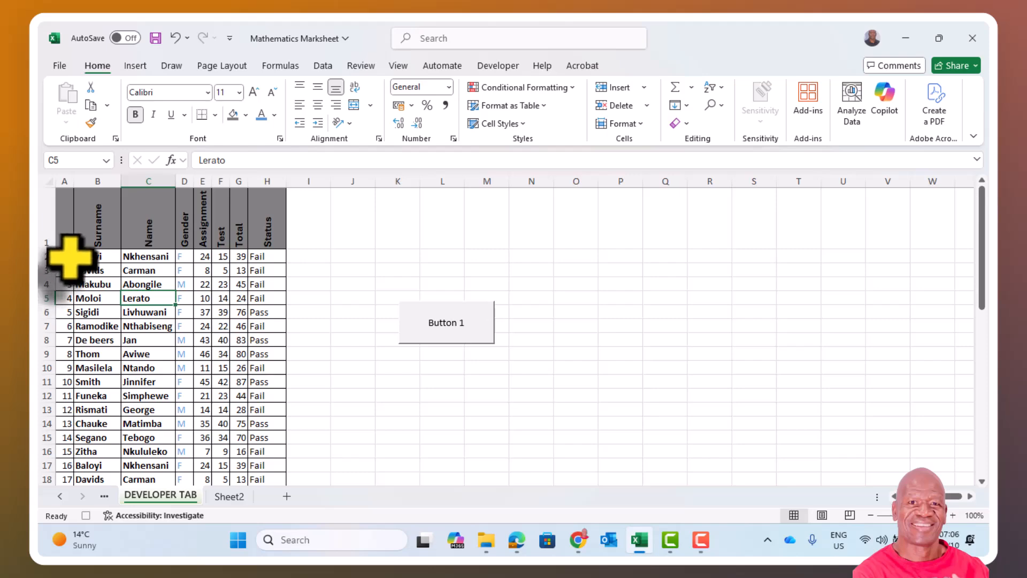
Step: Format the row numbers in A2:A34 with font size 10, centred horizontally and bold
left_click_drag(64, 257, 16, 462)
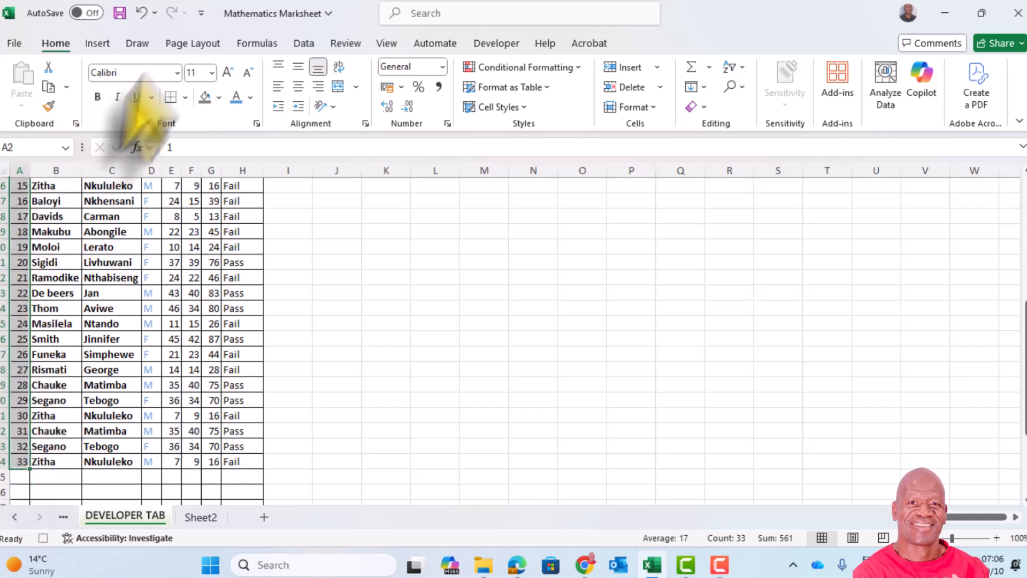
left_click(212, 73)
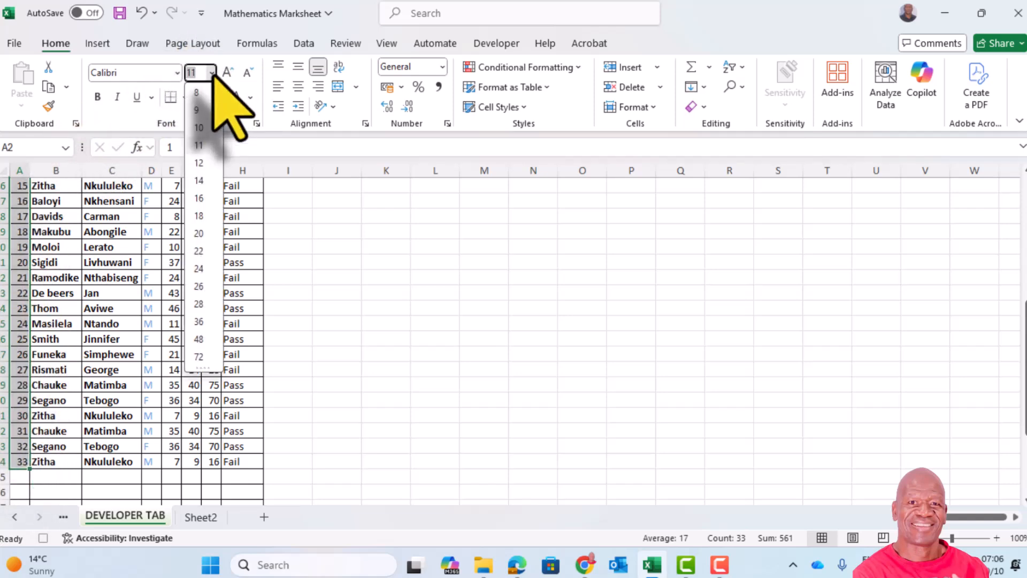
left_click(199, 128)
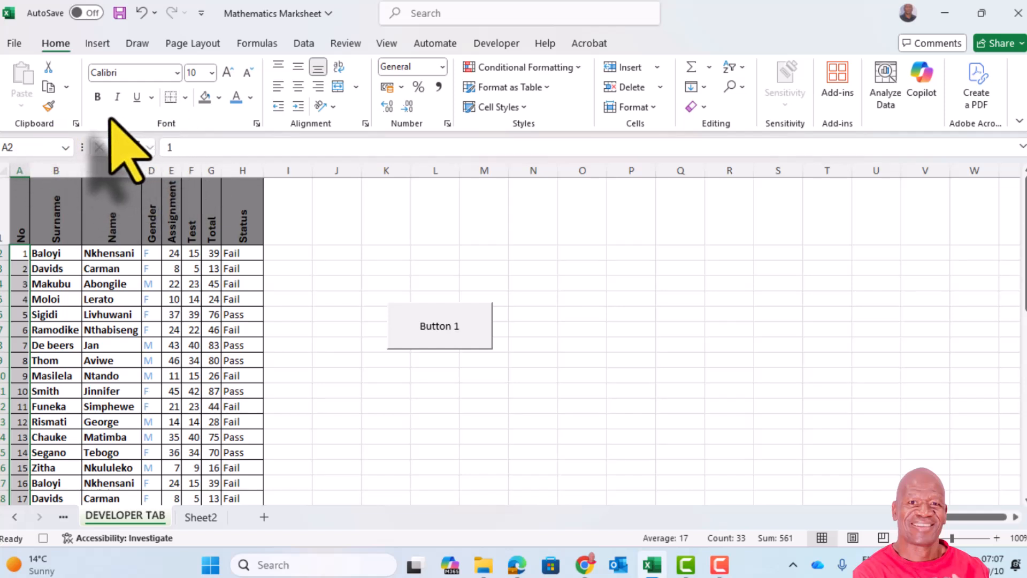
left_click(298, 86)
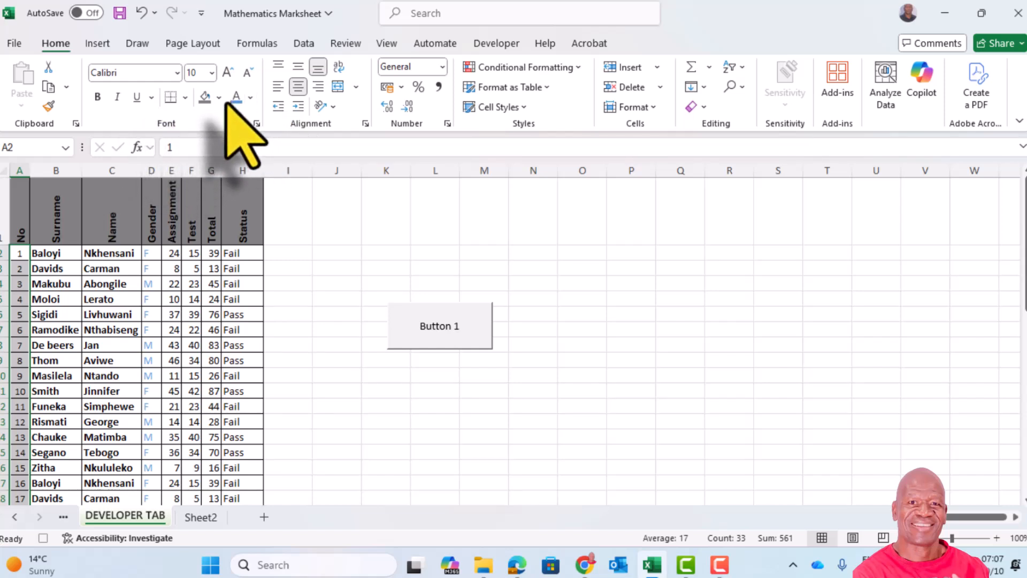
left_click(97, 96)
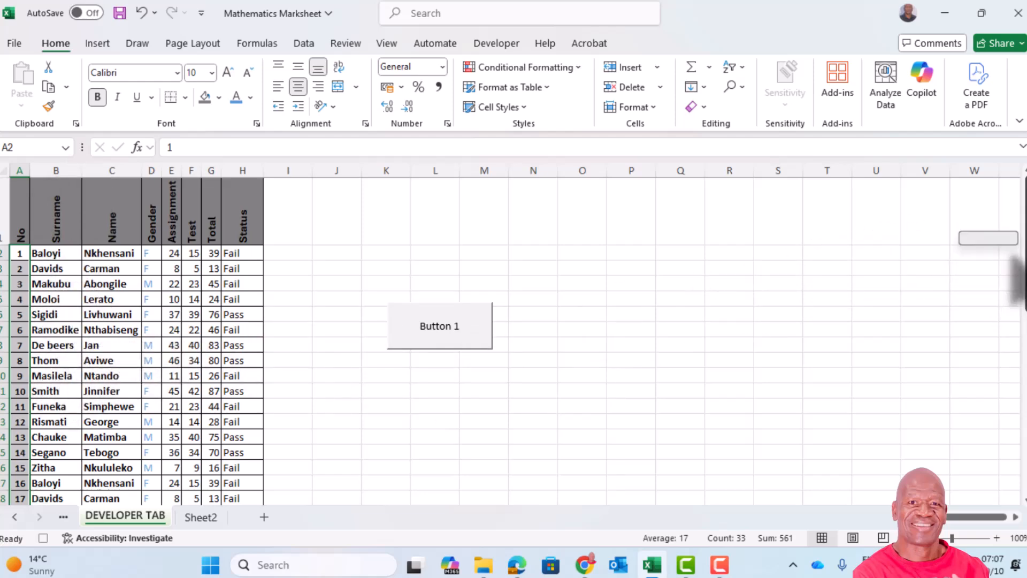
Step: Stop recording the macro
mouse_move(1020, 281)
left_mouse_down()
mouse_move(1019, 450)
mouse_move(1019, 279)
left_mouse_up()
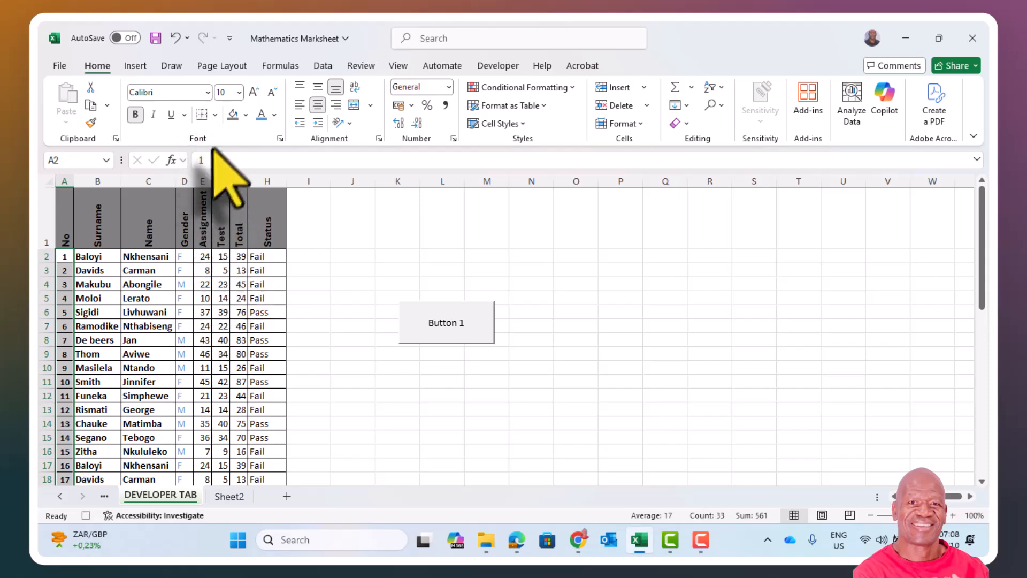
left_click(492, 67)
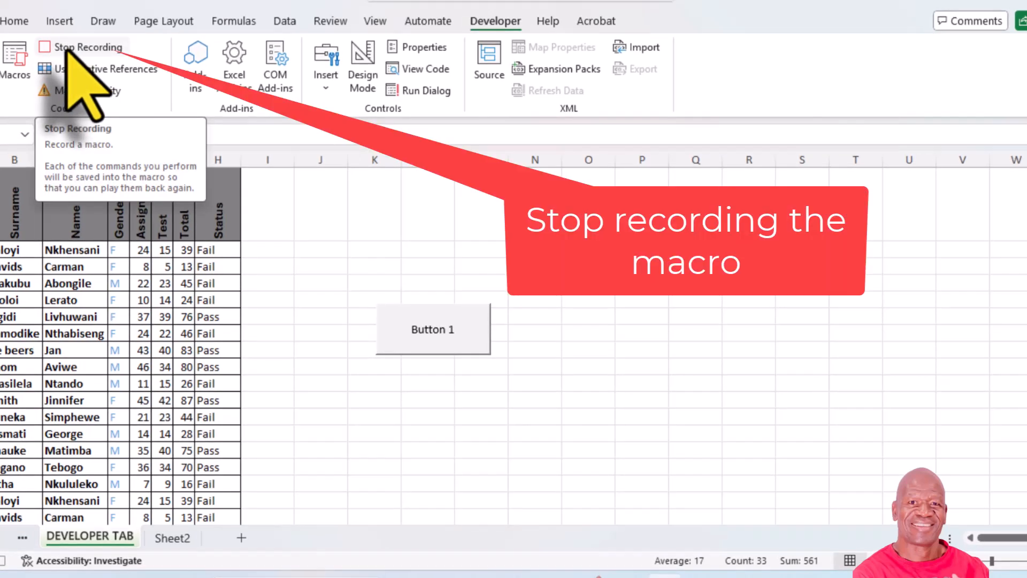
left_click(68, 49)
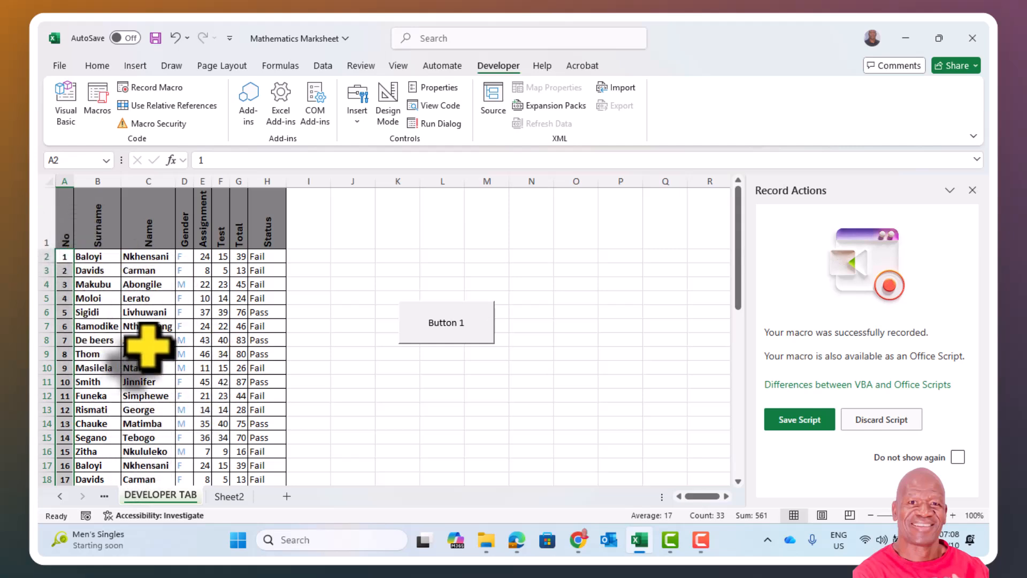
Step: Run the Recordsheet macro on Sheet2 starting from cell A1, and compare the formatting with the DEVELOPER TAB sheet
left_click(229, 496)
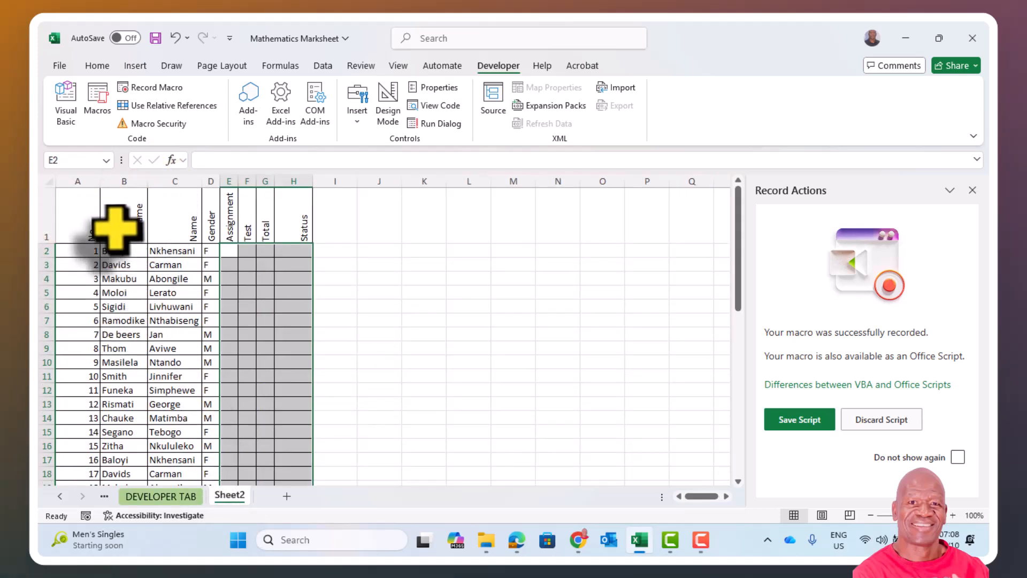
left_click(85, 204)
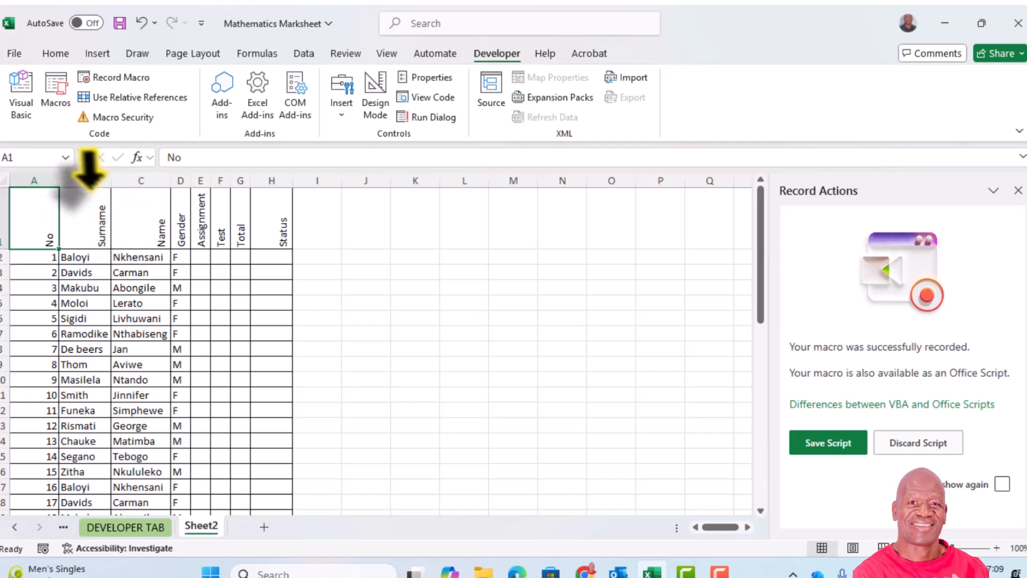
left_click(724, 466)
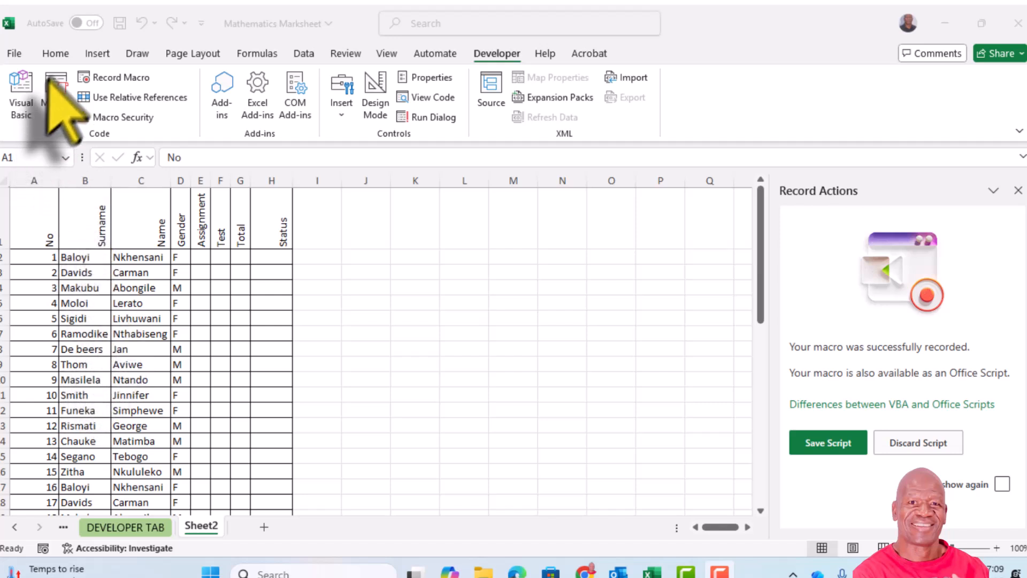
left_click(53, 55)
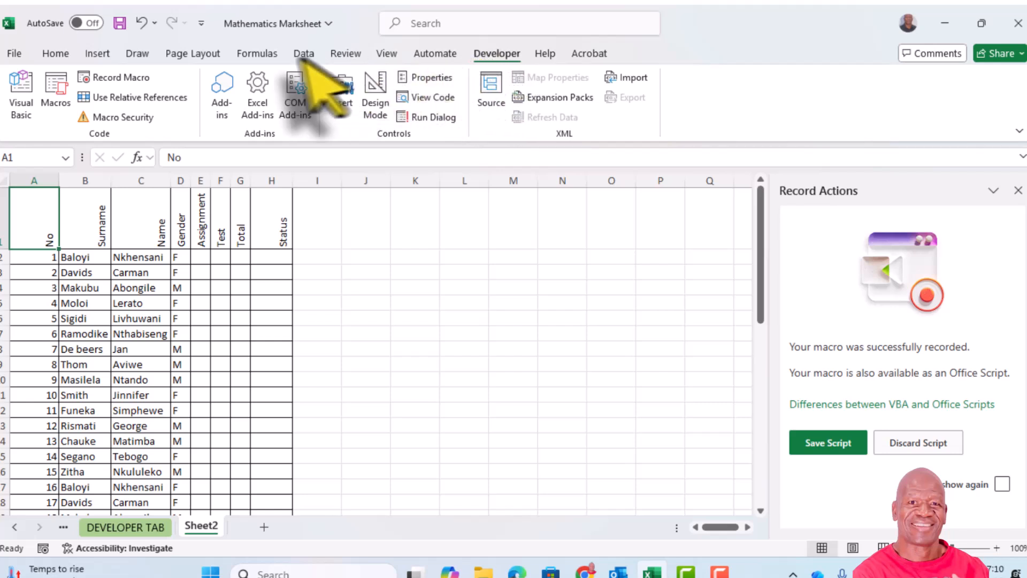
left_click(55, 85)
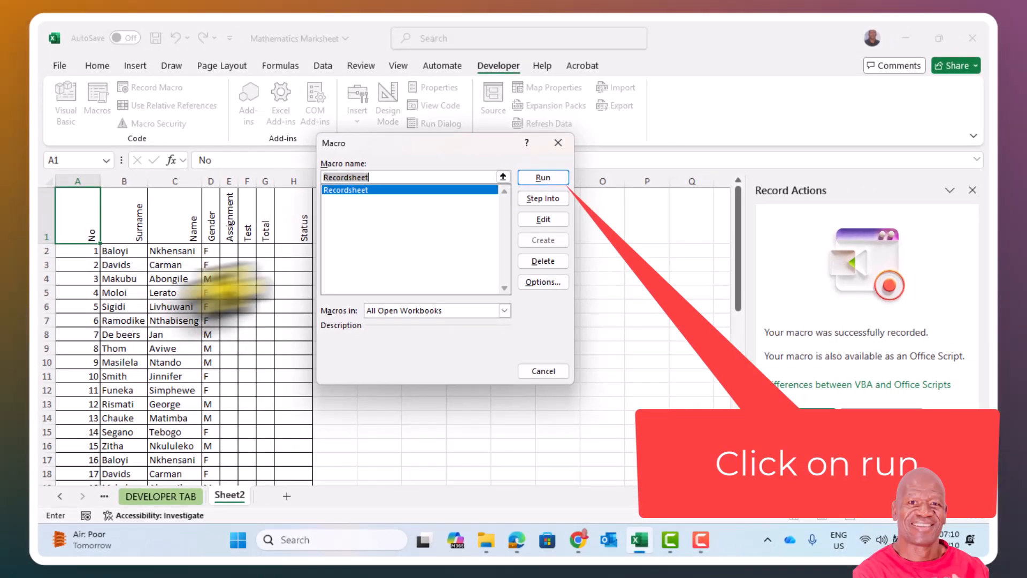
left_click(543, 178)
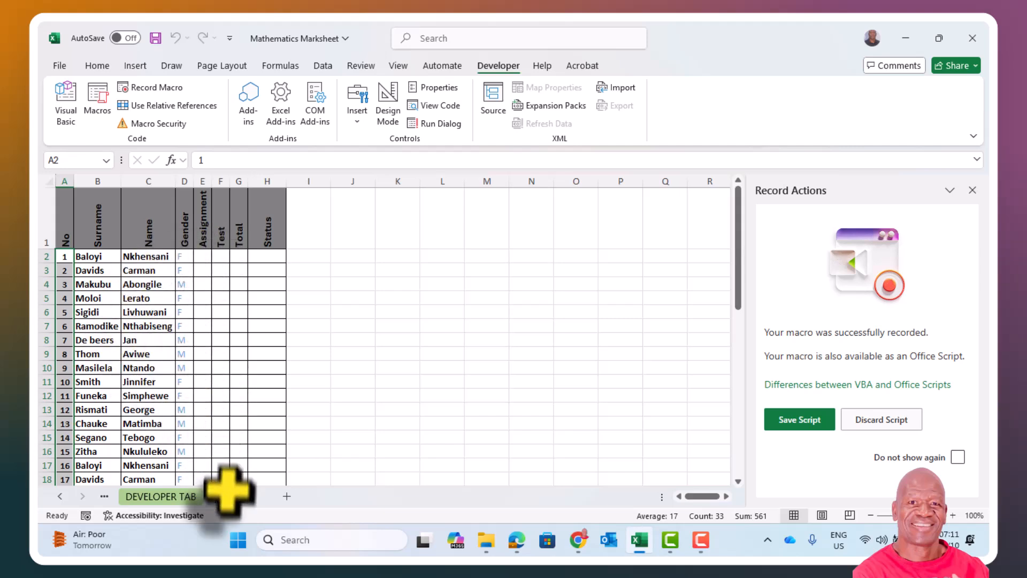
left_click(154, 495)
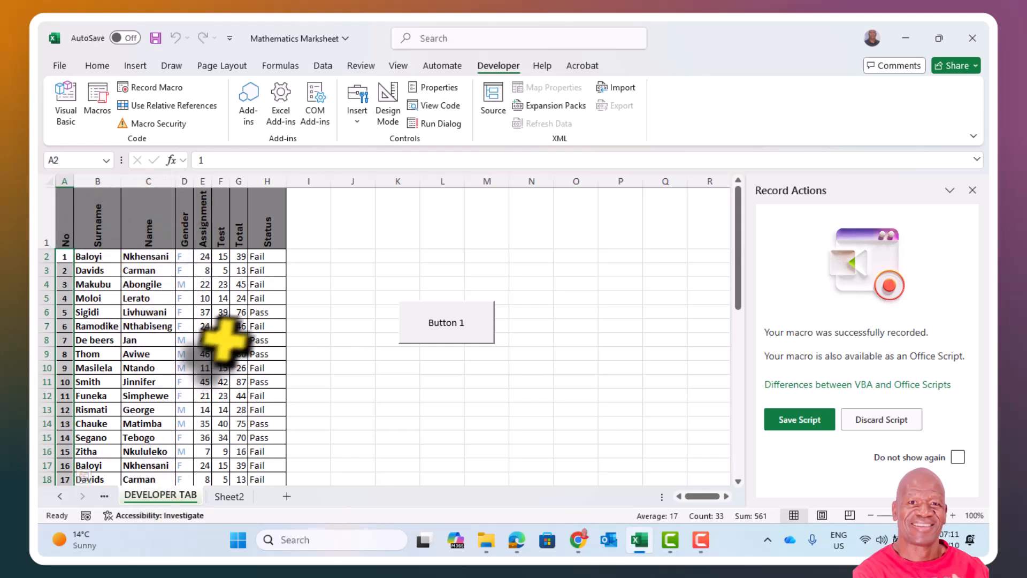
left_click(229, 496)
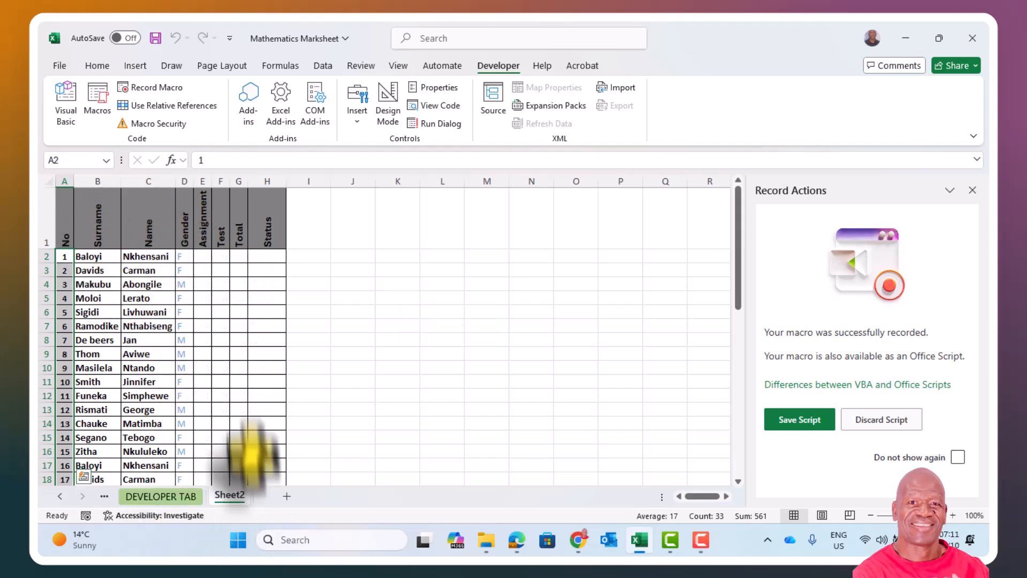